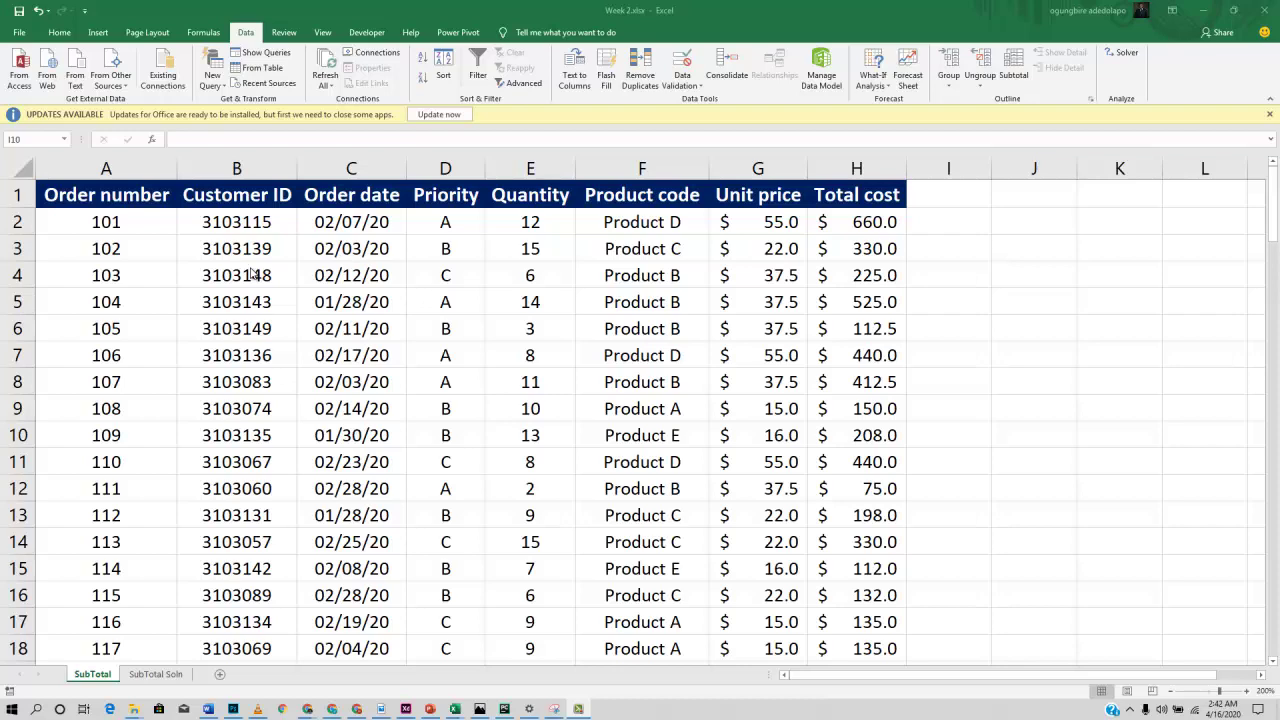
- Examine the SubTotal Soln sheet to see how the orders are grouped with a total row for each product
scroll(291, 346, down, 4)
scroll(291, 346, up, 4)
click(158, 677)
click(158, 676)
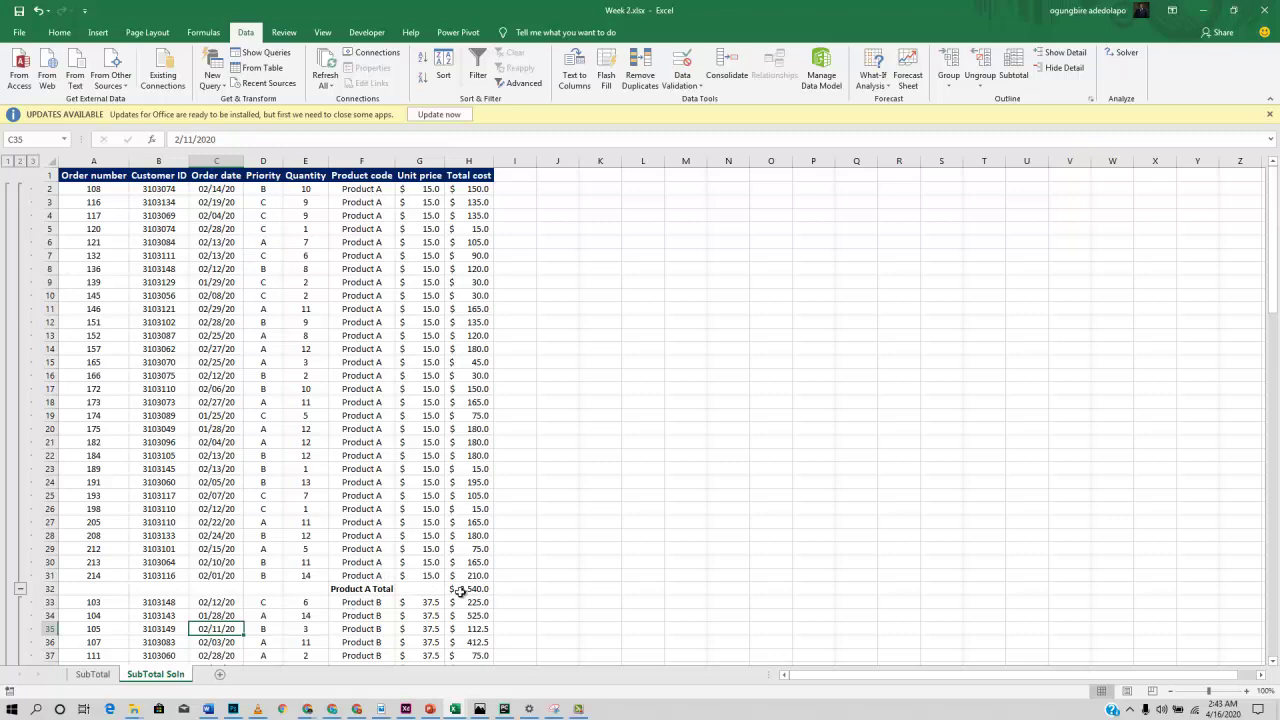
scroll(458, 593, down, 14)
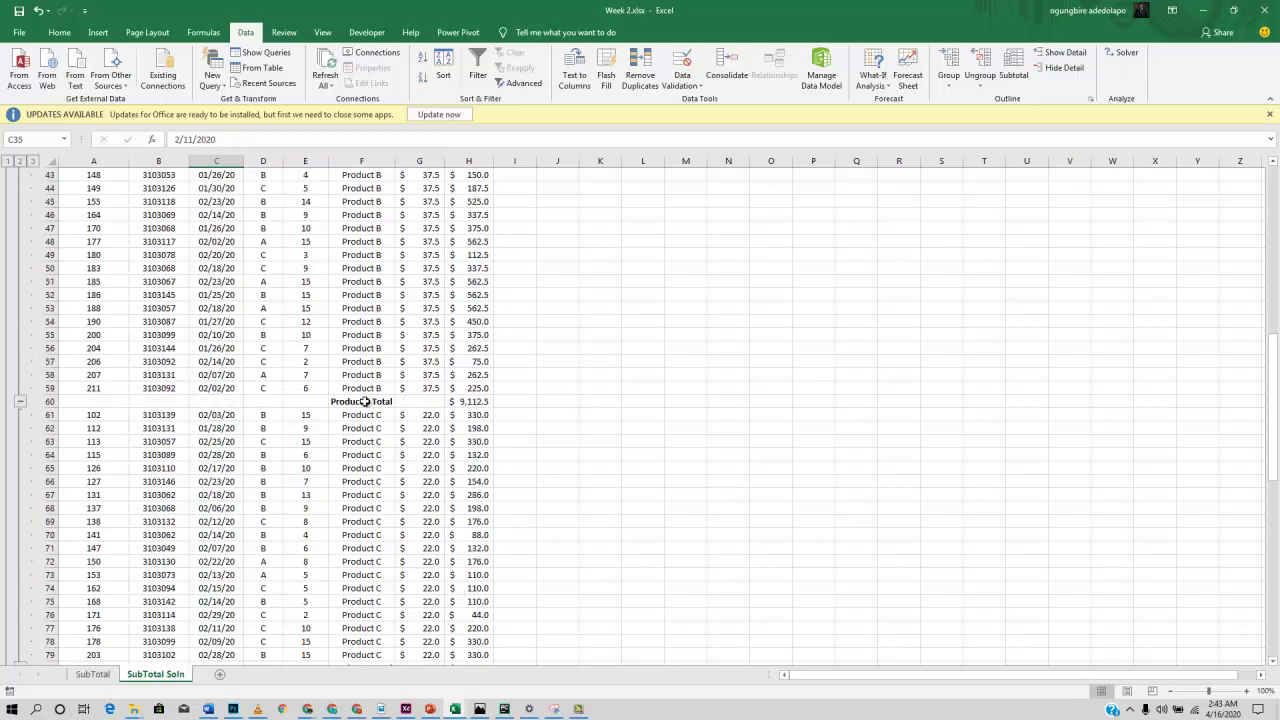
scroll(418, 420, down, 10)
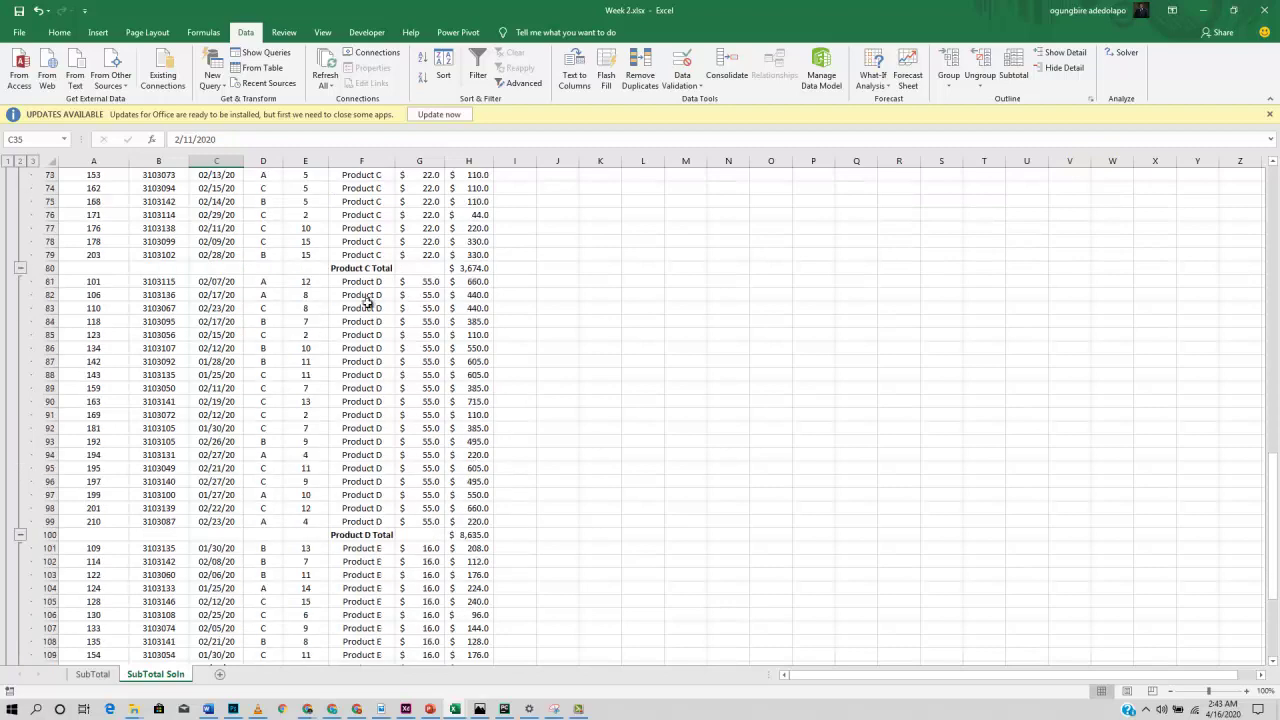
scroll(458, 525, down, 2)
scroll(400, 550, up, 2)
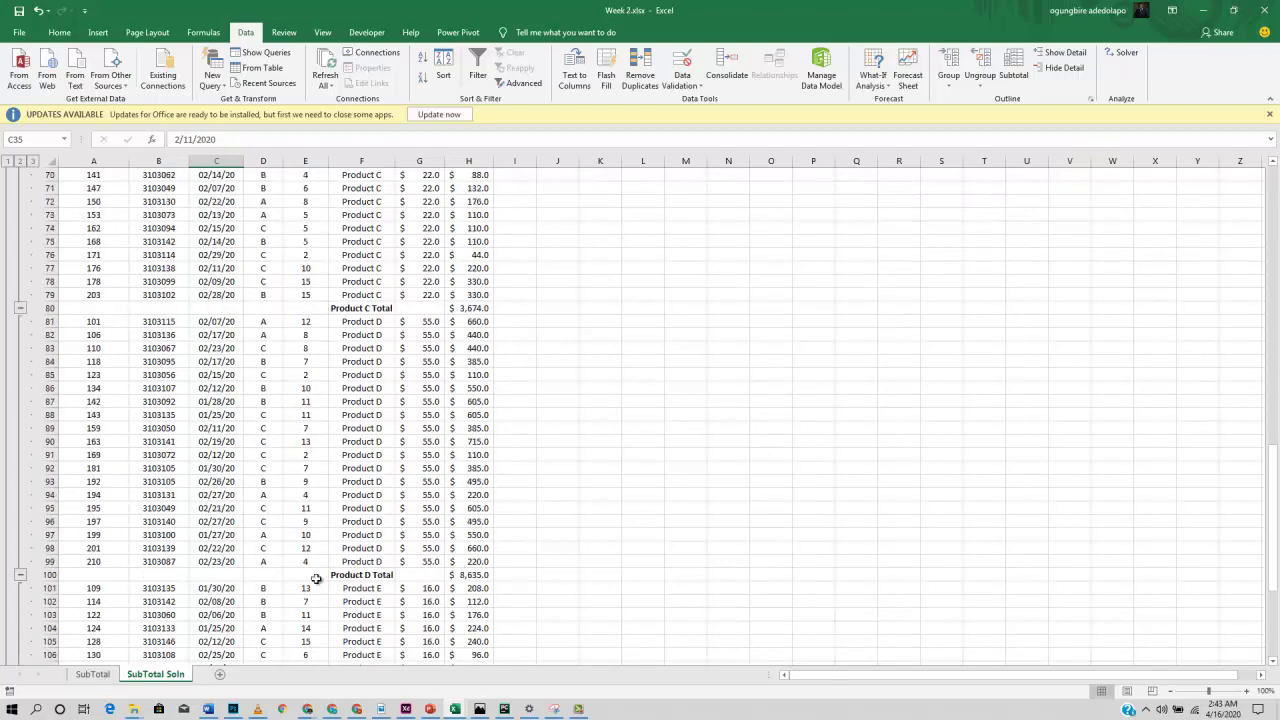
- Return to the SubTotal sheet and look through the ungrouped orders, checking the Product code and Priority columns
click(92, 674)
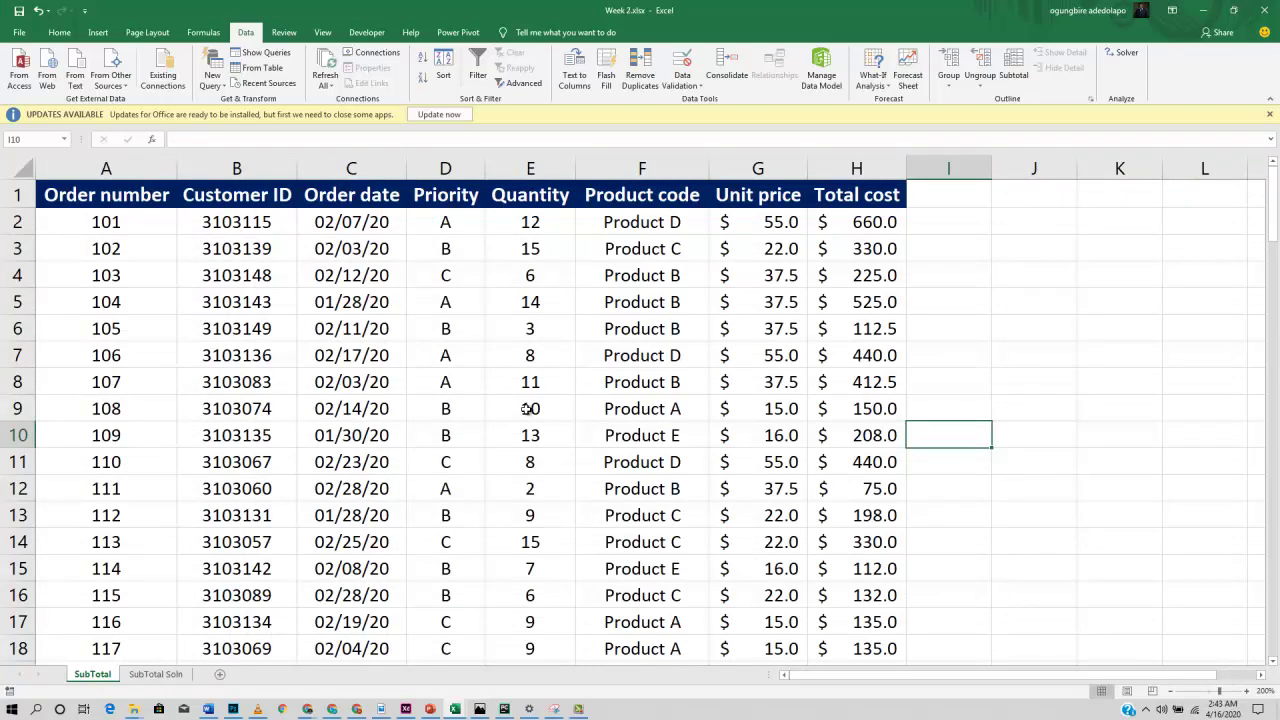
click(662, 385)
scroll(655, 390, down, 9)
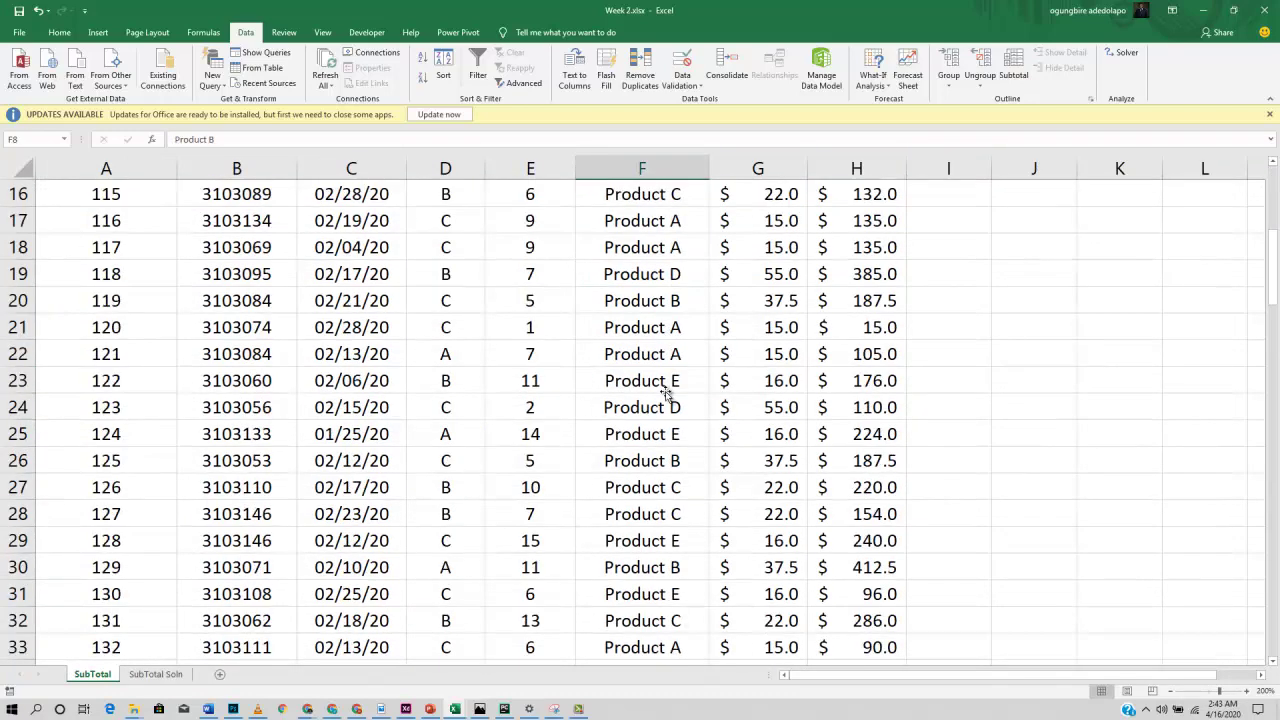
scroll(650, 391, up, 8)
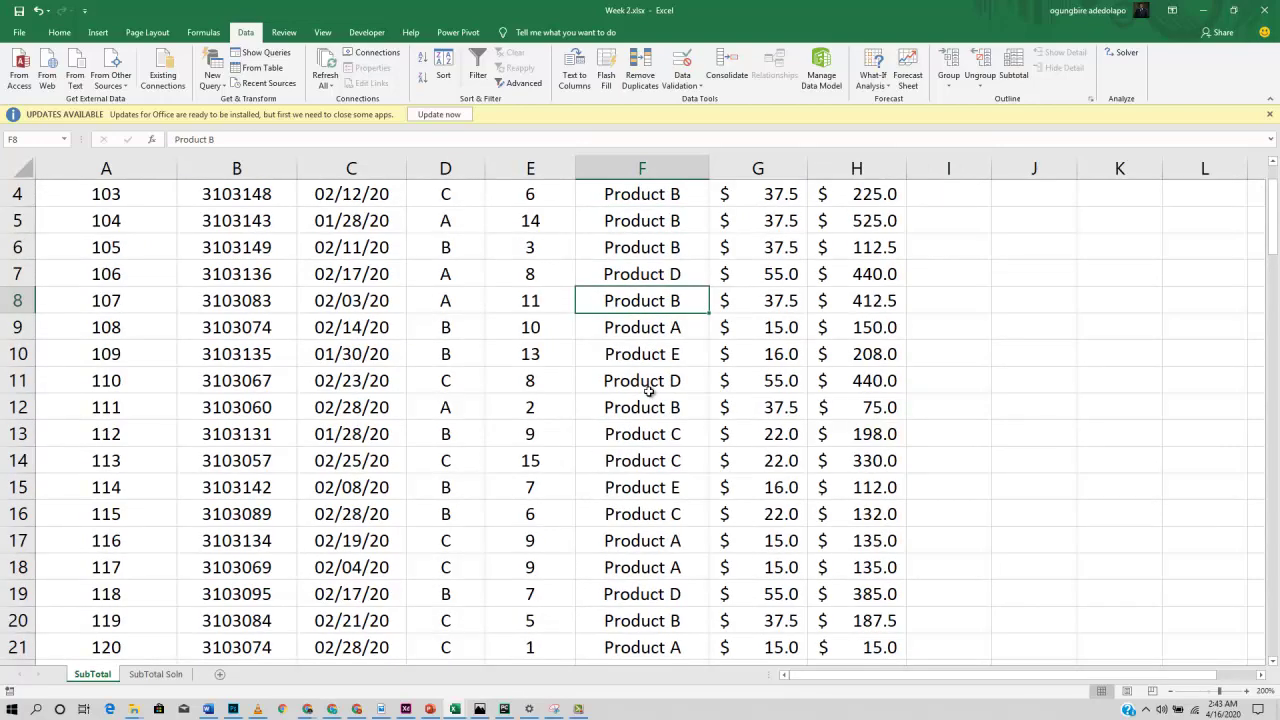
scroll(808, 331, down, 7)
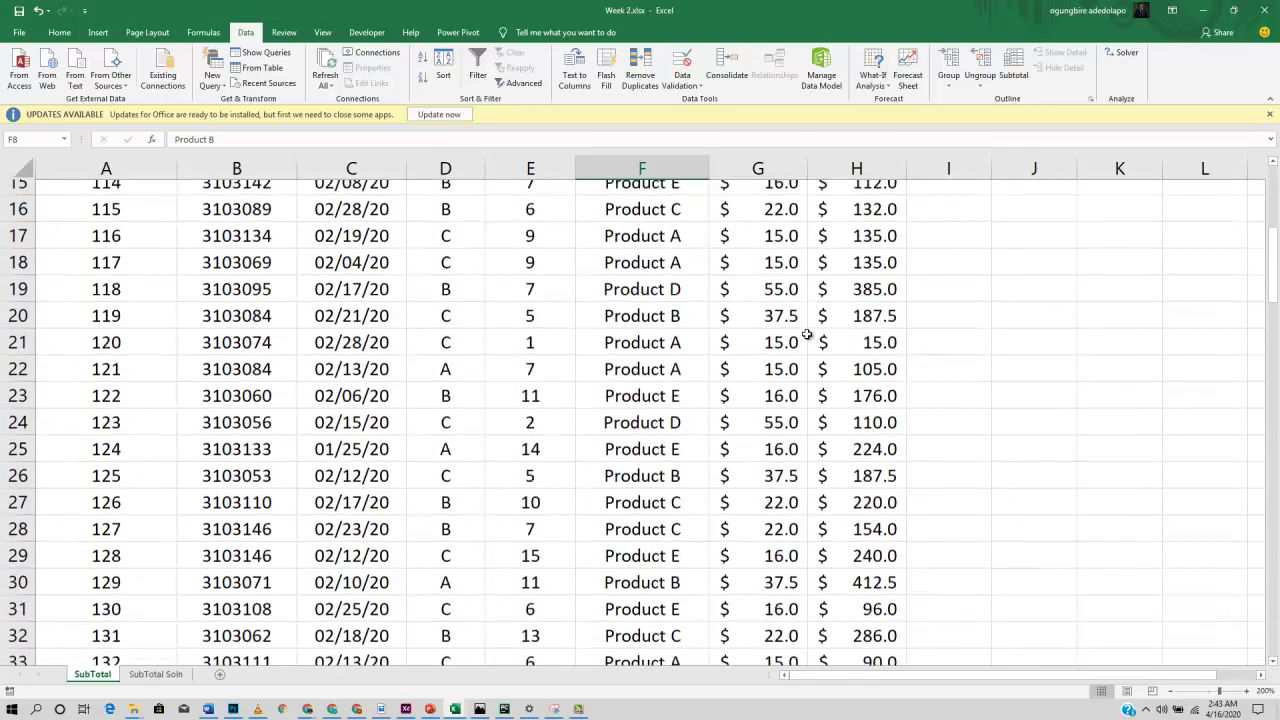
scroll(807, 334, up, 1)
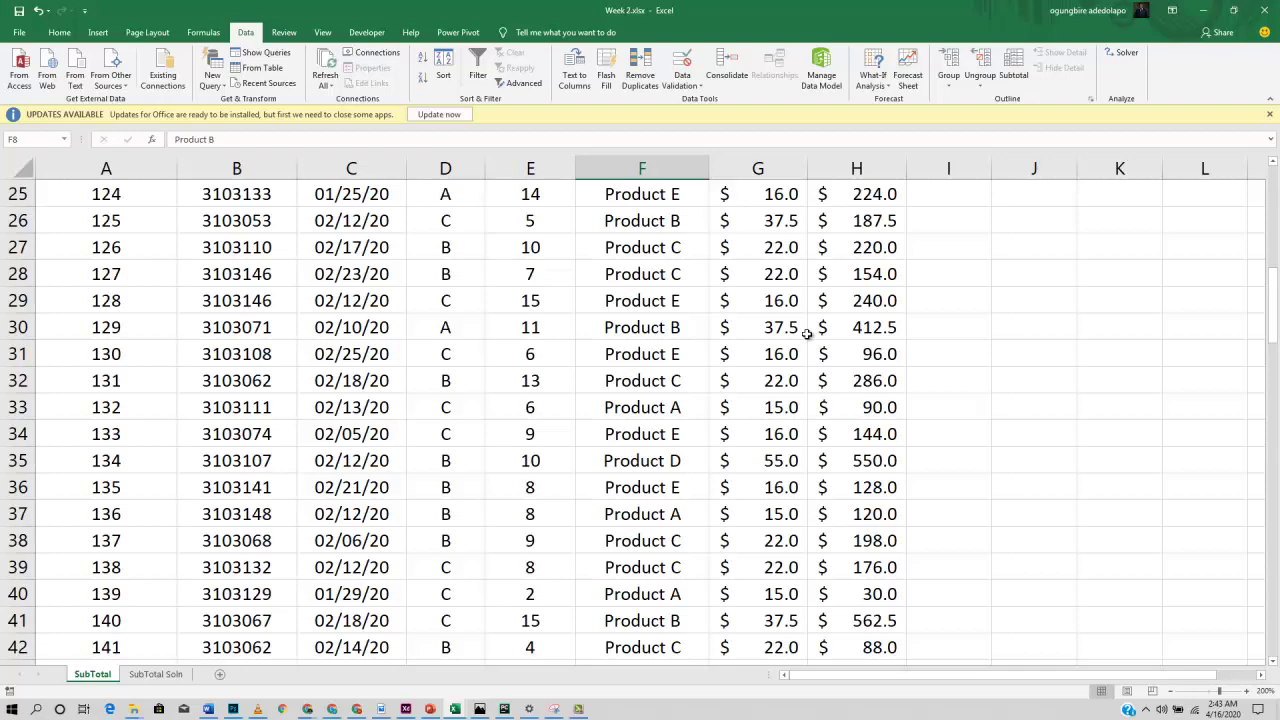
scroll(785, 300, up, 8)
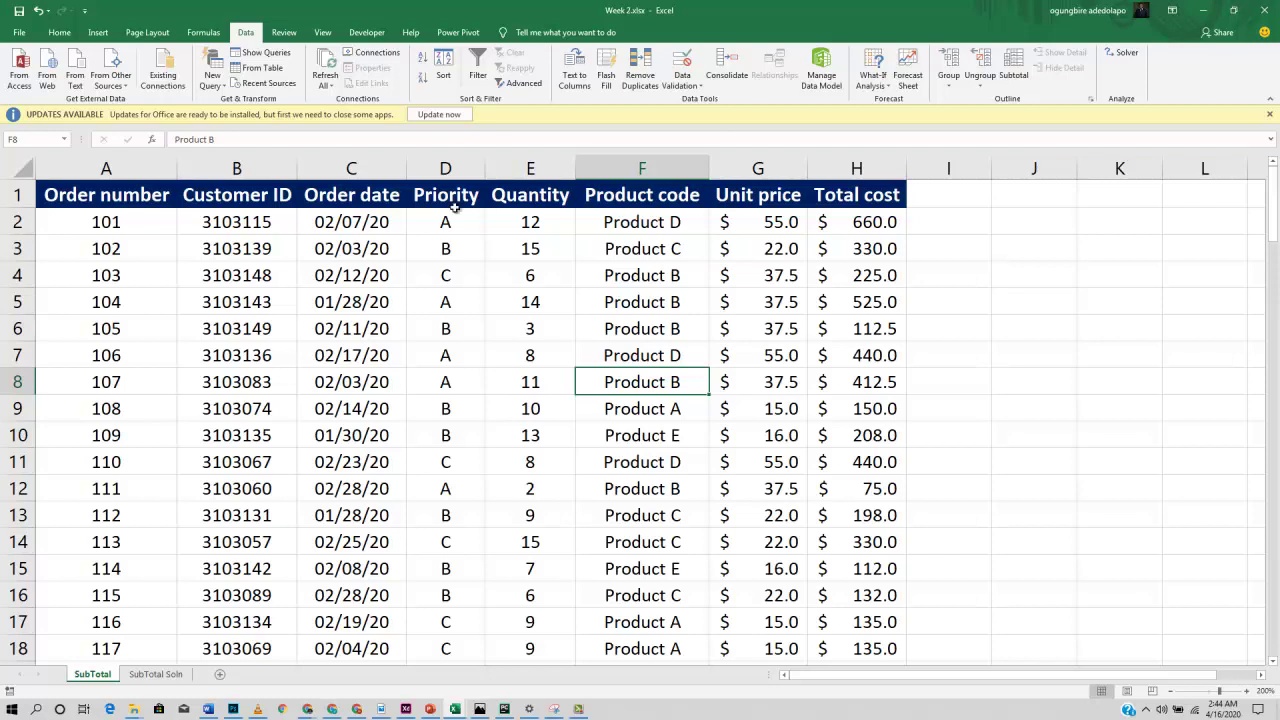
click(438, 258)
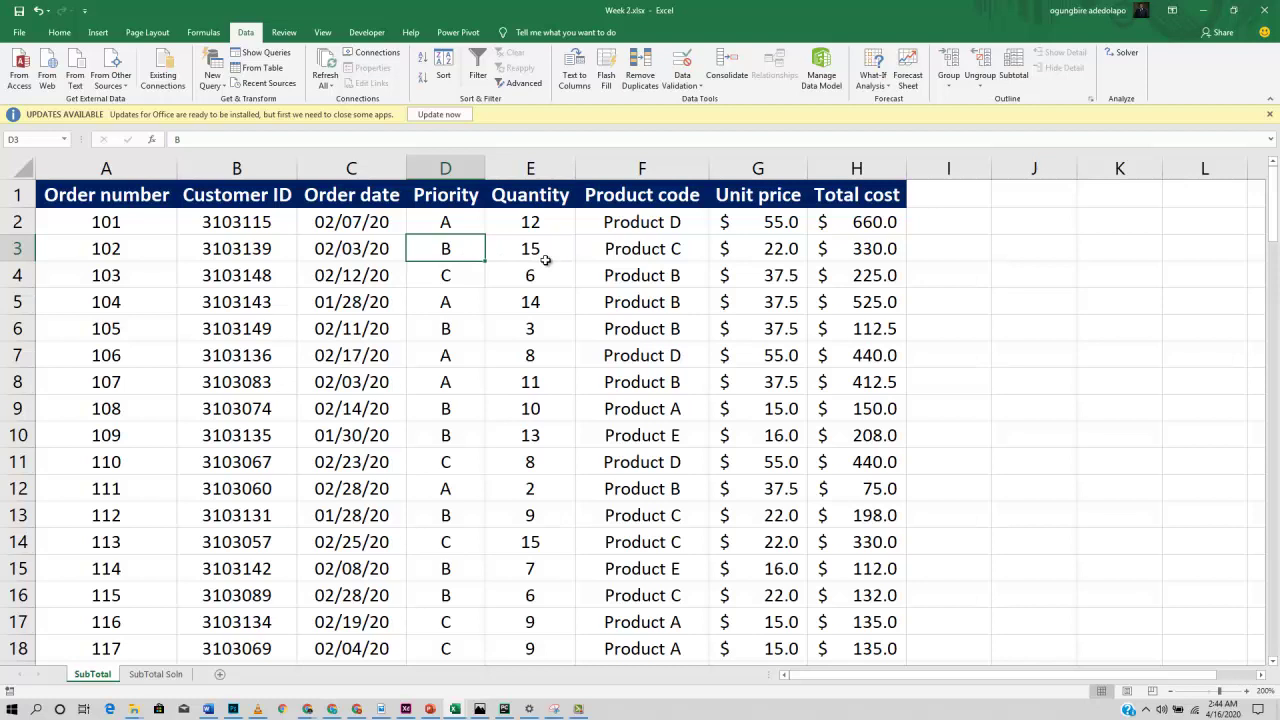
- Sort the order table by Product code on cell values, in A to Z order
click(662, 284)
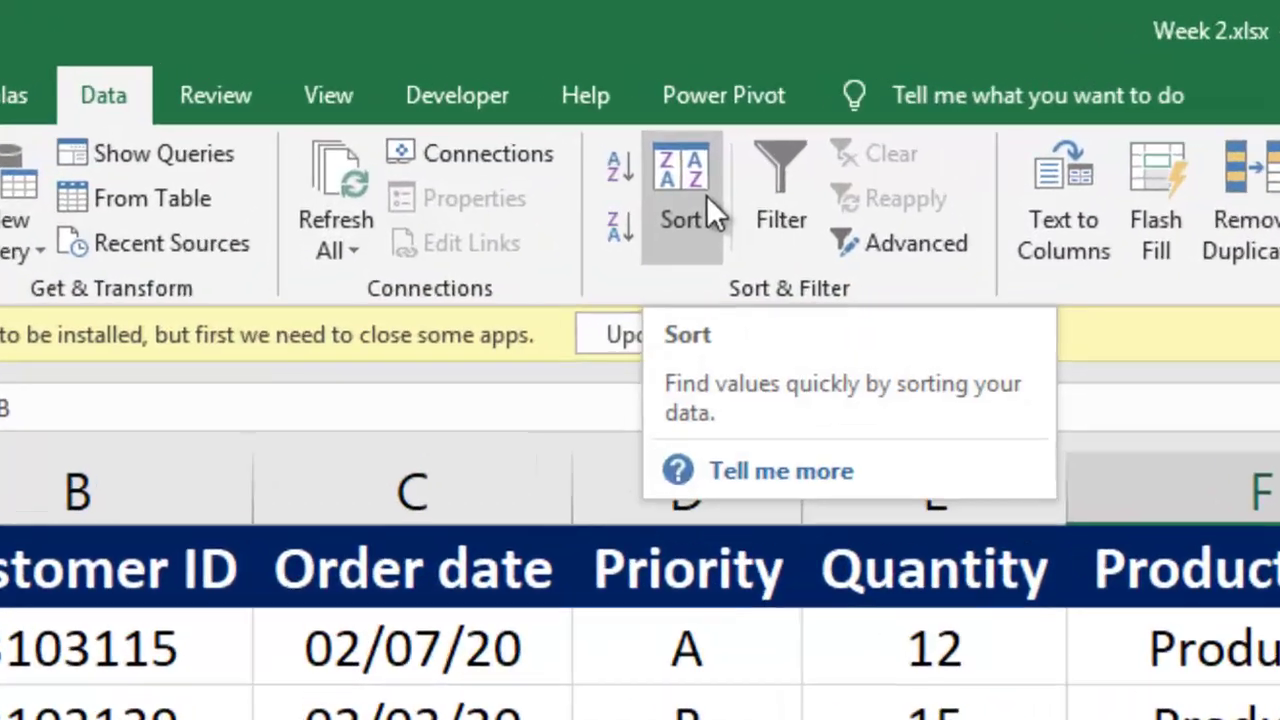
click(706, 200)
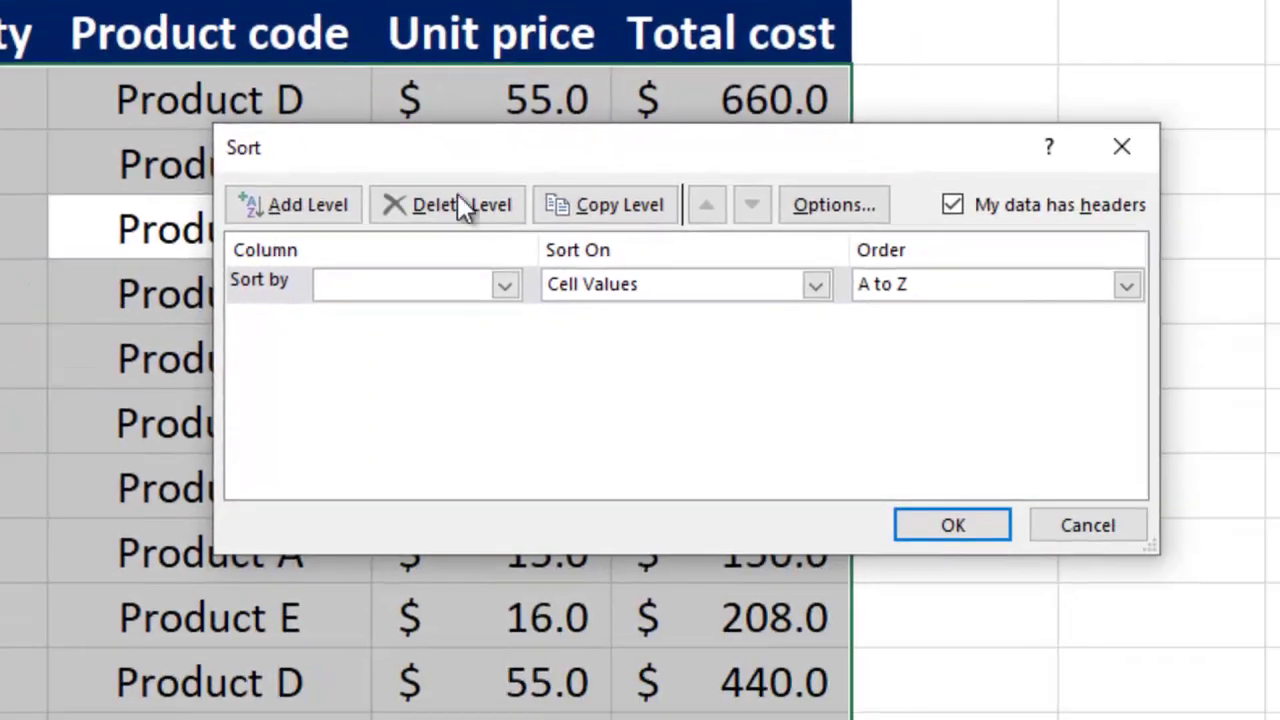
drag(485, 153, 675, 165)
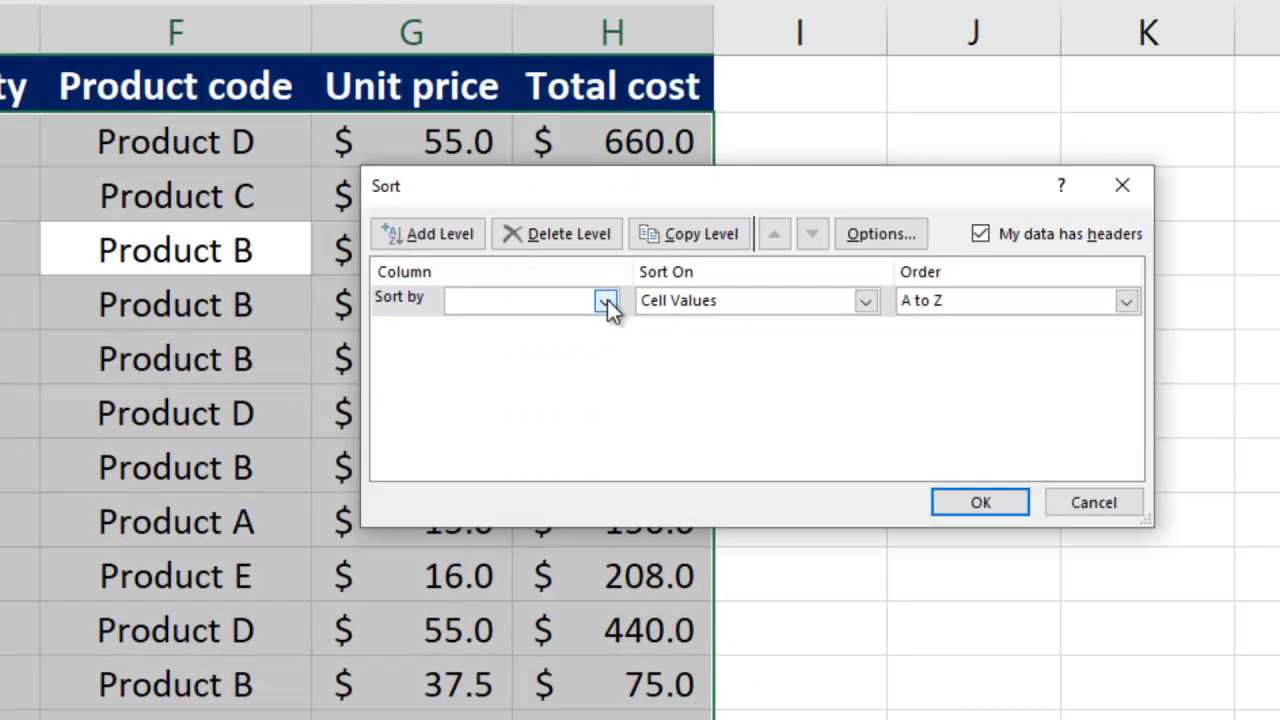
click(640, 300)
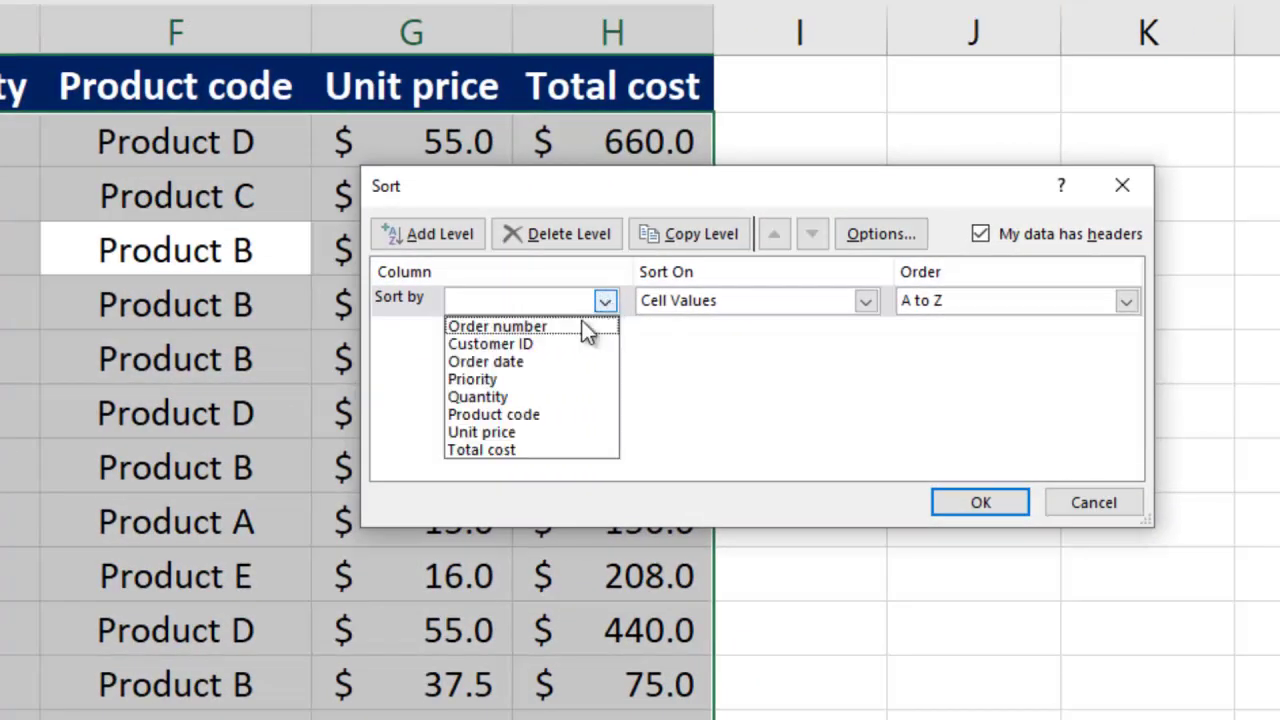
click(537, 414)
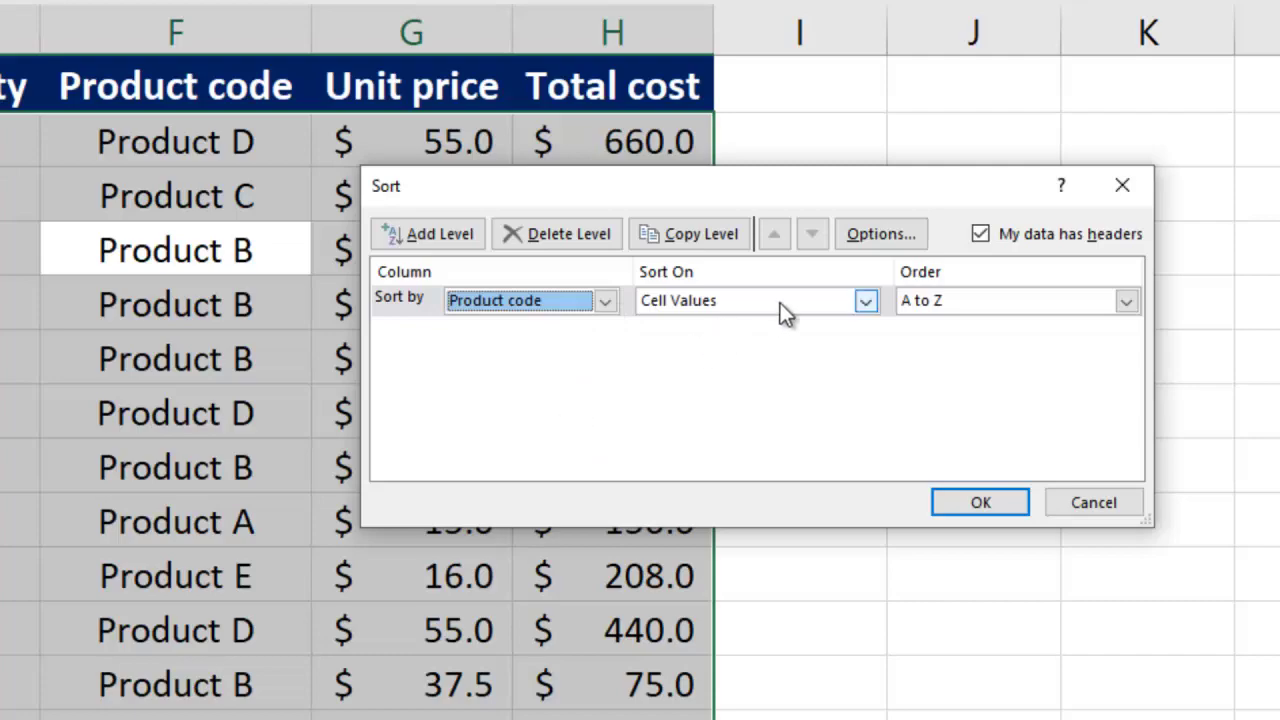
click(995, 500)
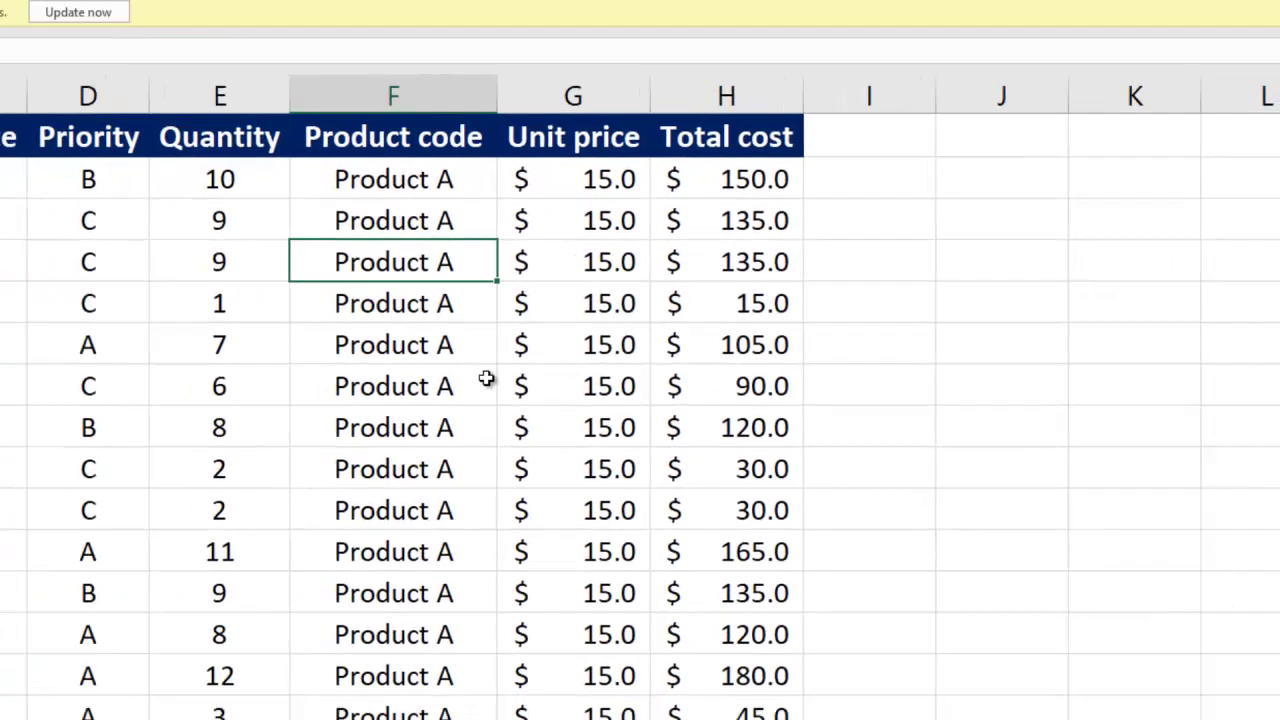
- Look through the sorted order table to check that the rows are grouped by product code
scroll(486, 378, down, 17)
scroll(486, 378, up, 2)
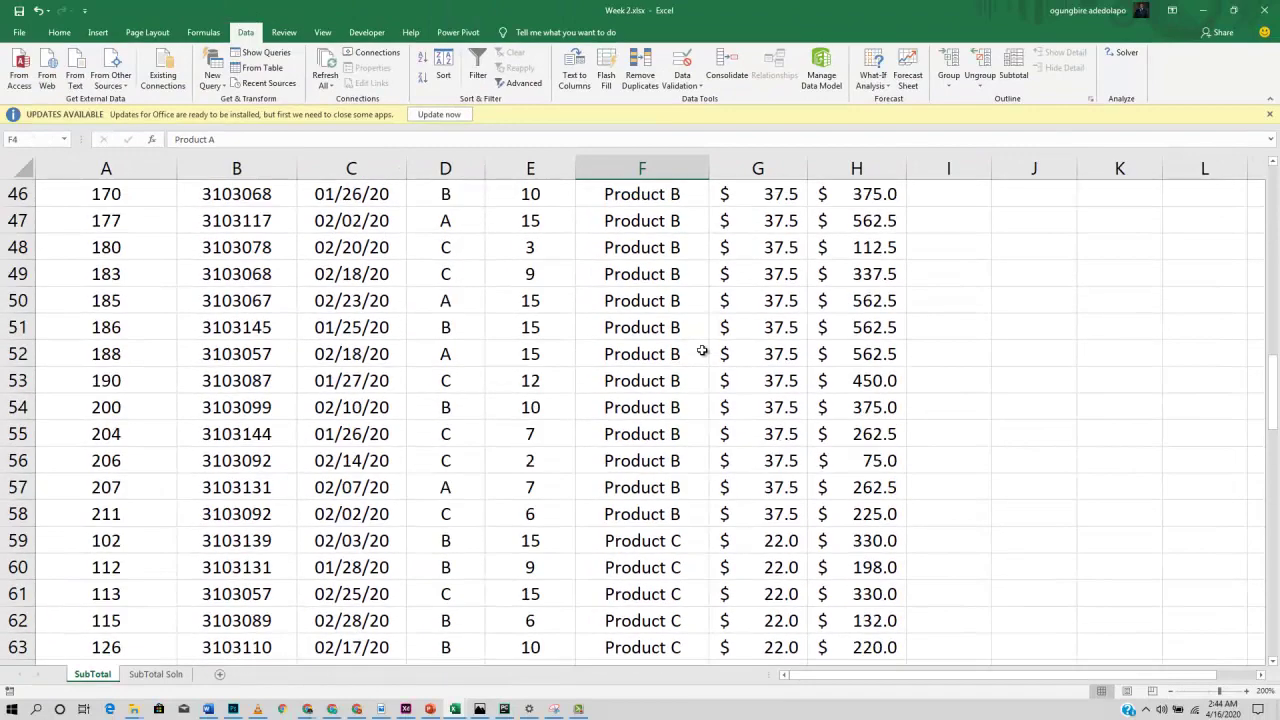
scroll(703, 350, up, 3)
scroll(703, 348, down, 4)
scroll(705, 347, up, 5)
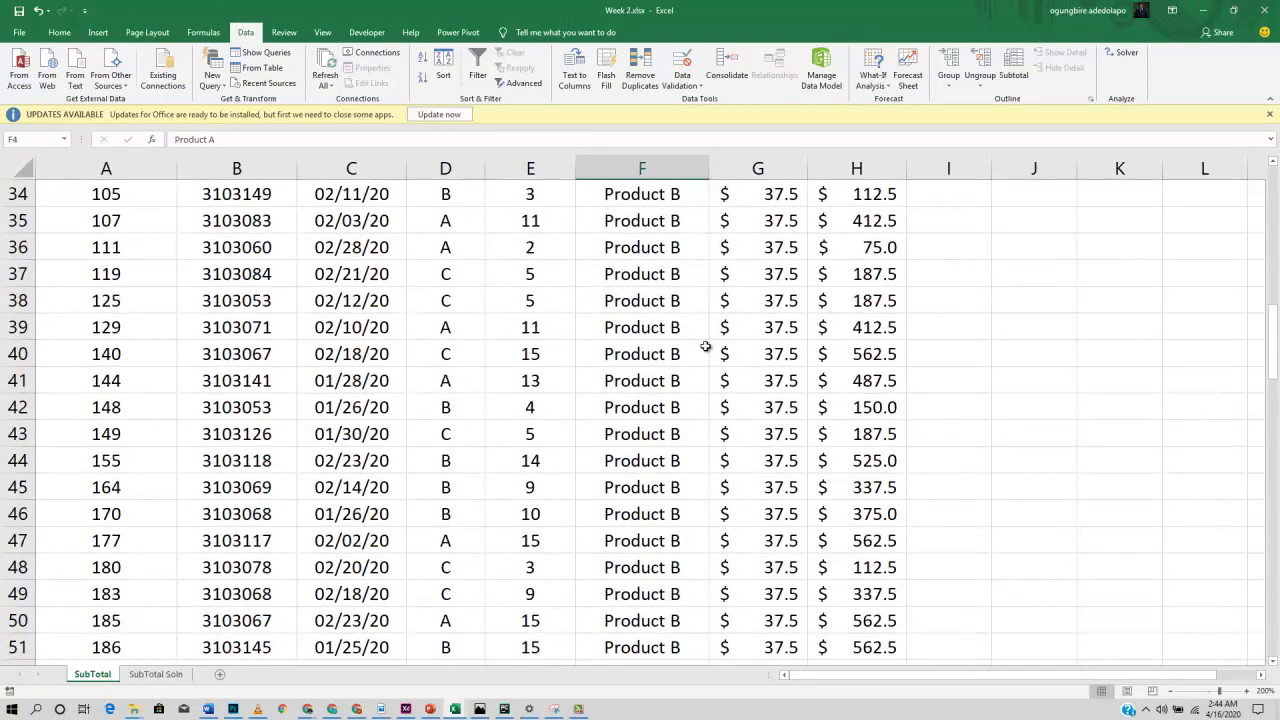
scroll(705, 347, down, 14)
scroll(705, 347, up, 7)
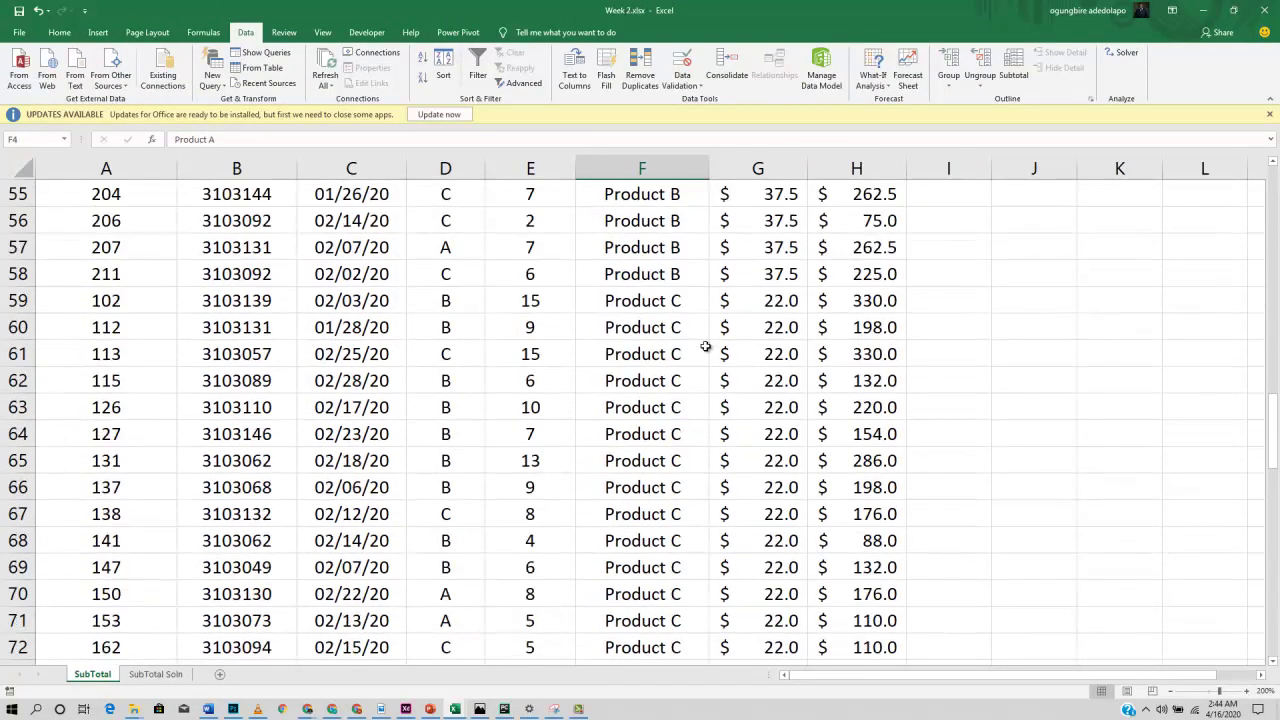
scroll(705, 347, up, 18)
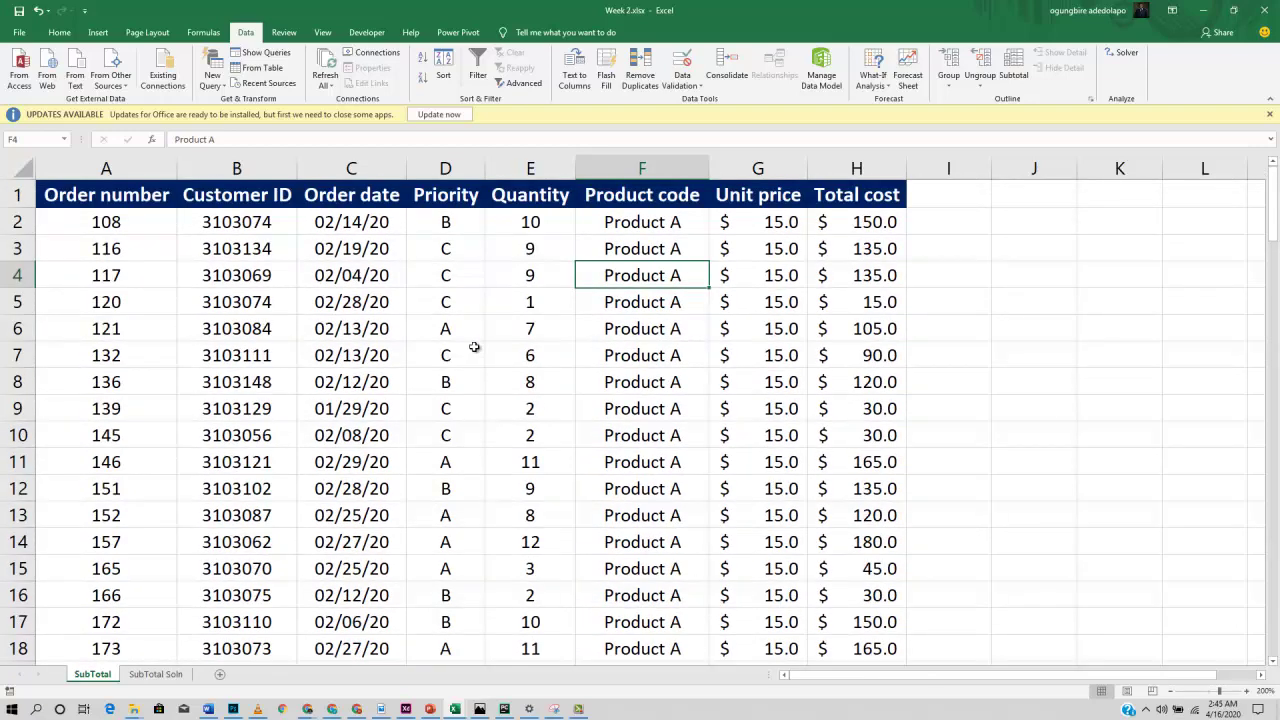
- Add subtotals to the order table at each change in Product code, using Sum on Total cost
click(458, 373)
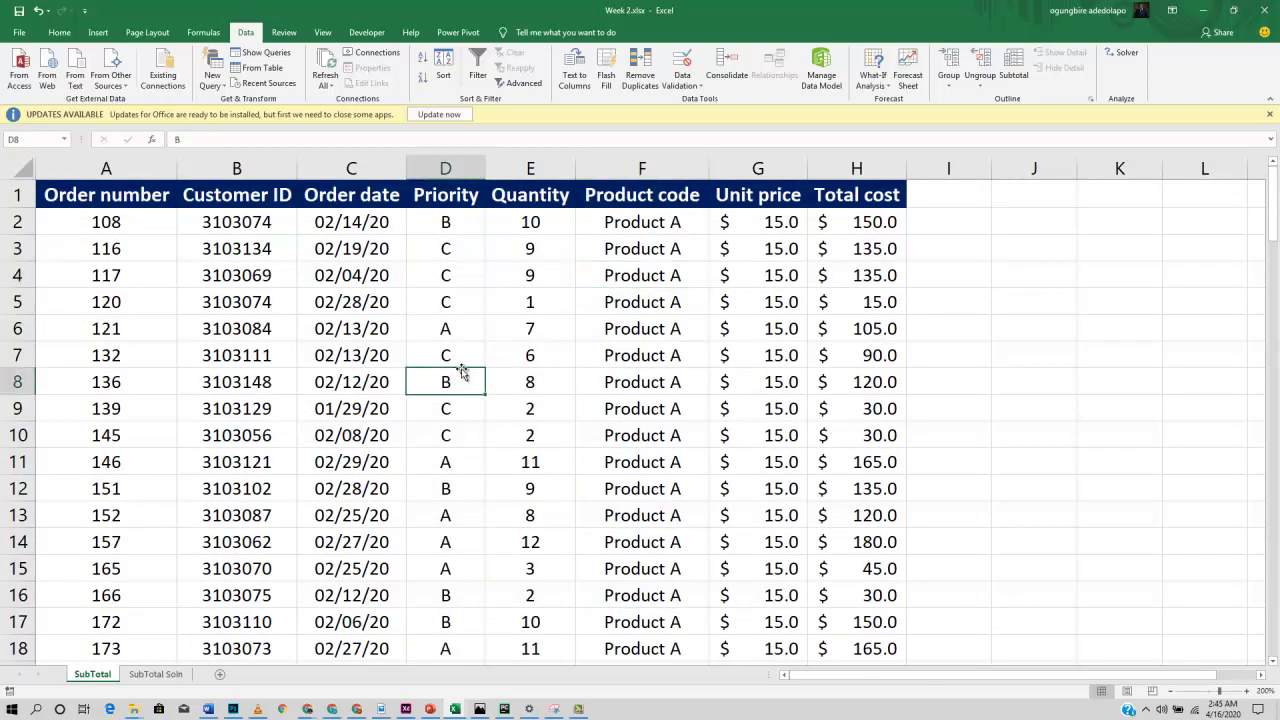
click(1014, 63)
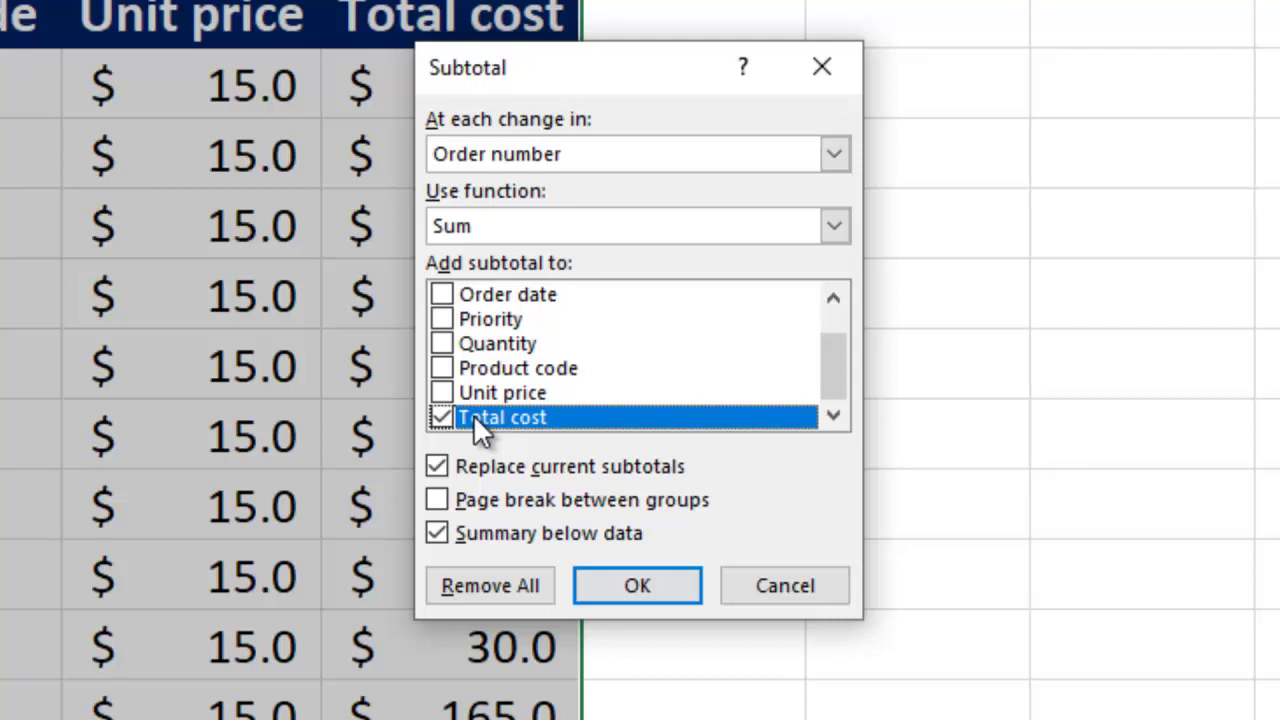
click(841, 228)
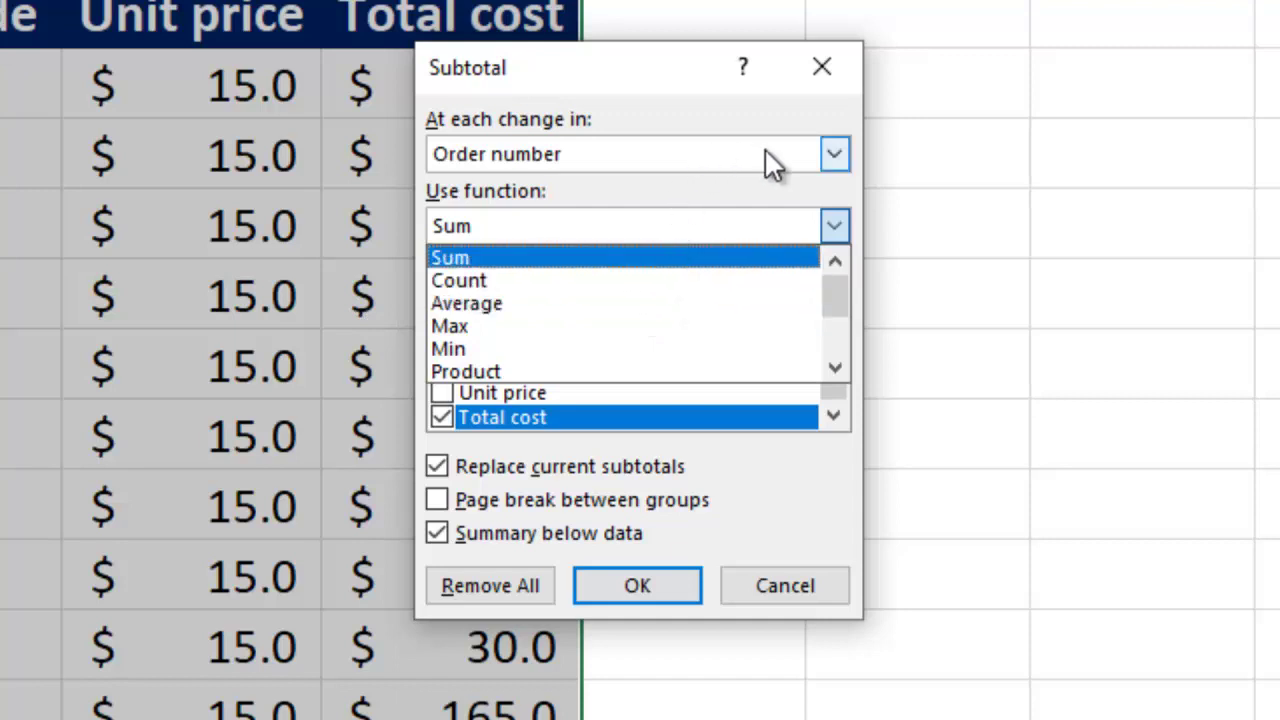
click(693, 258)
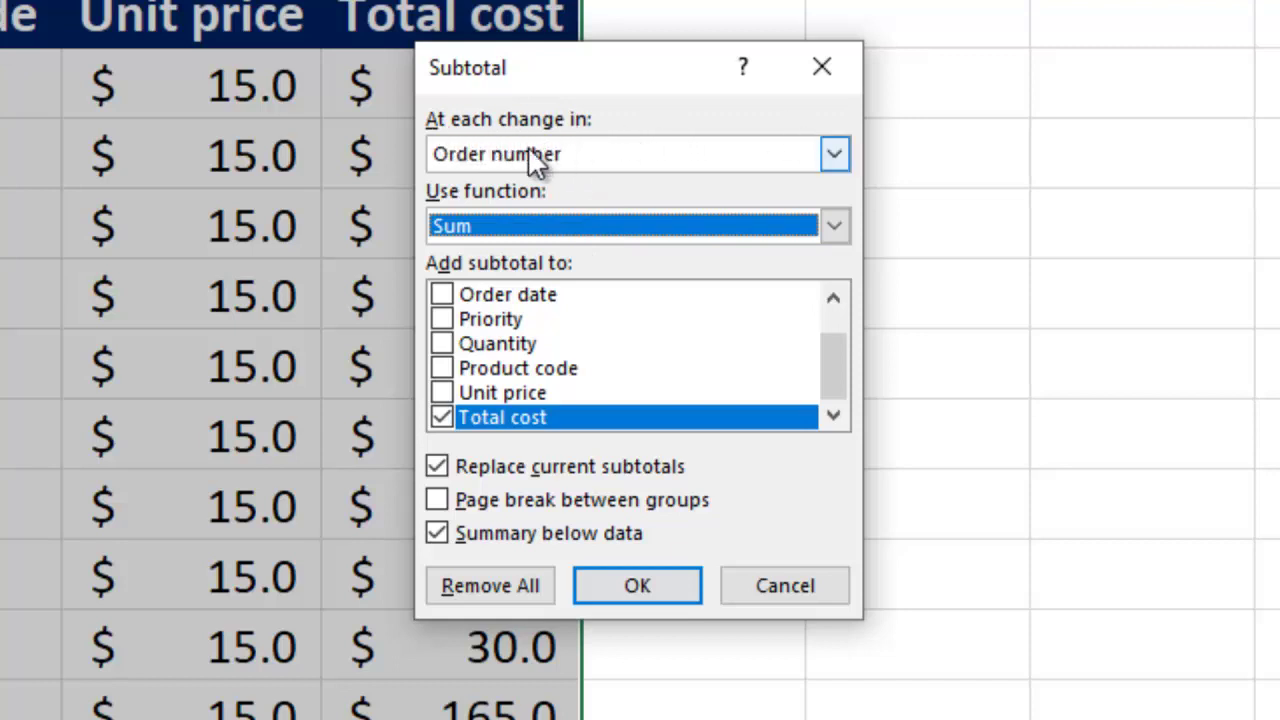
click(592, 170)
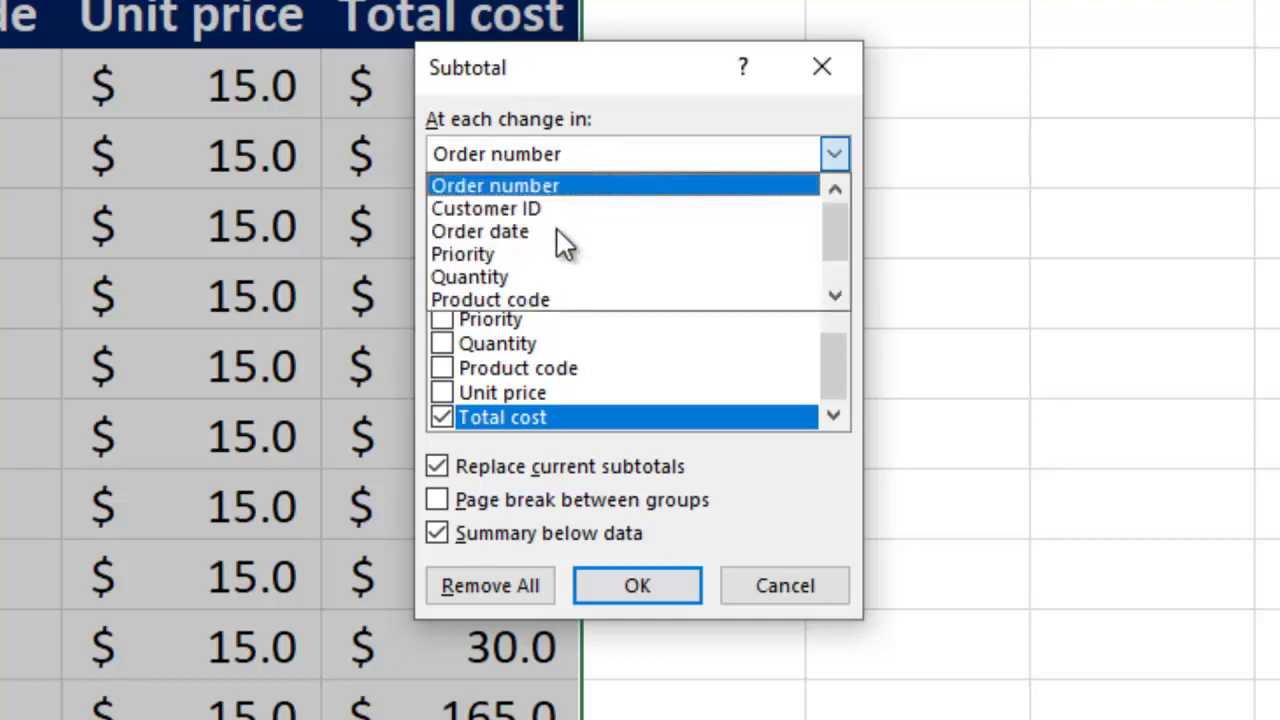
click(555, 302)
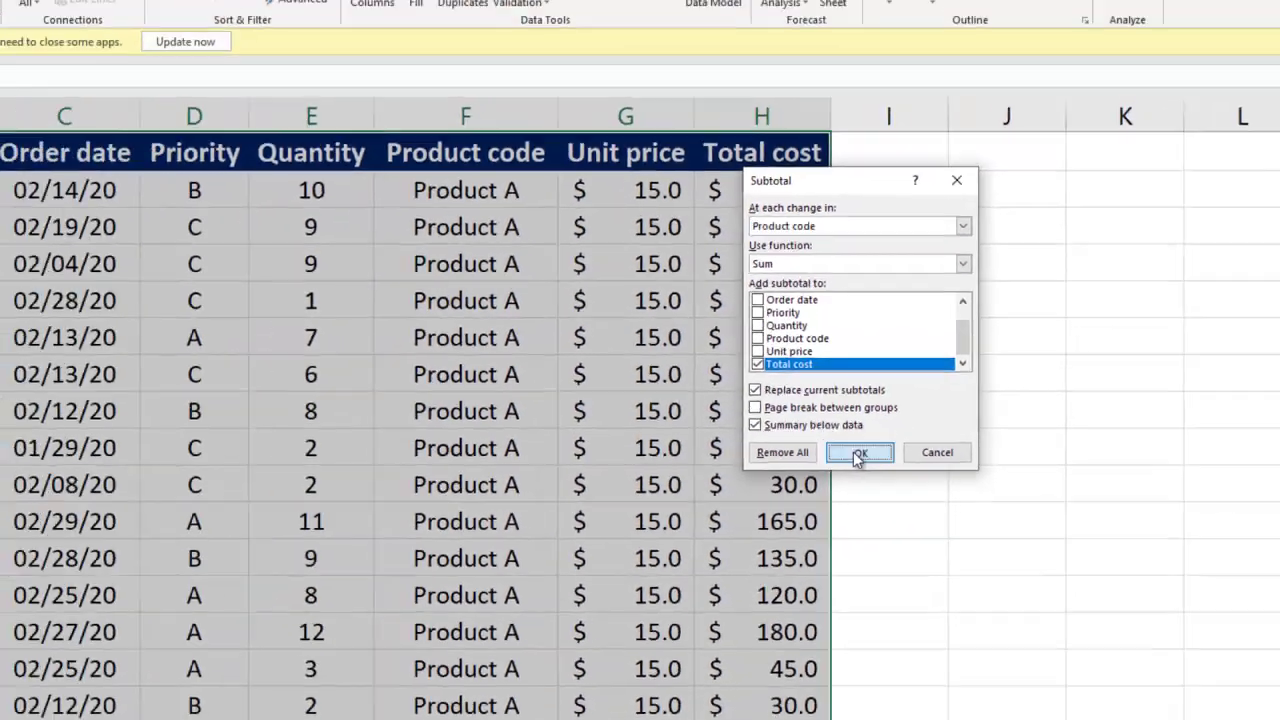
click(858, 455)
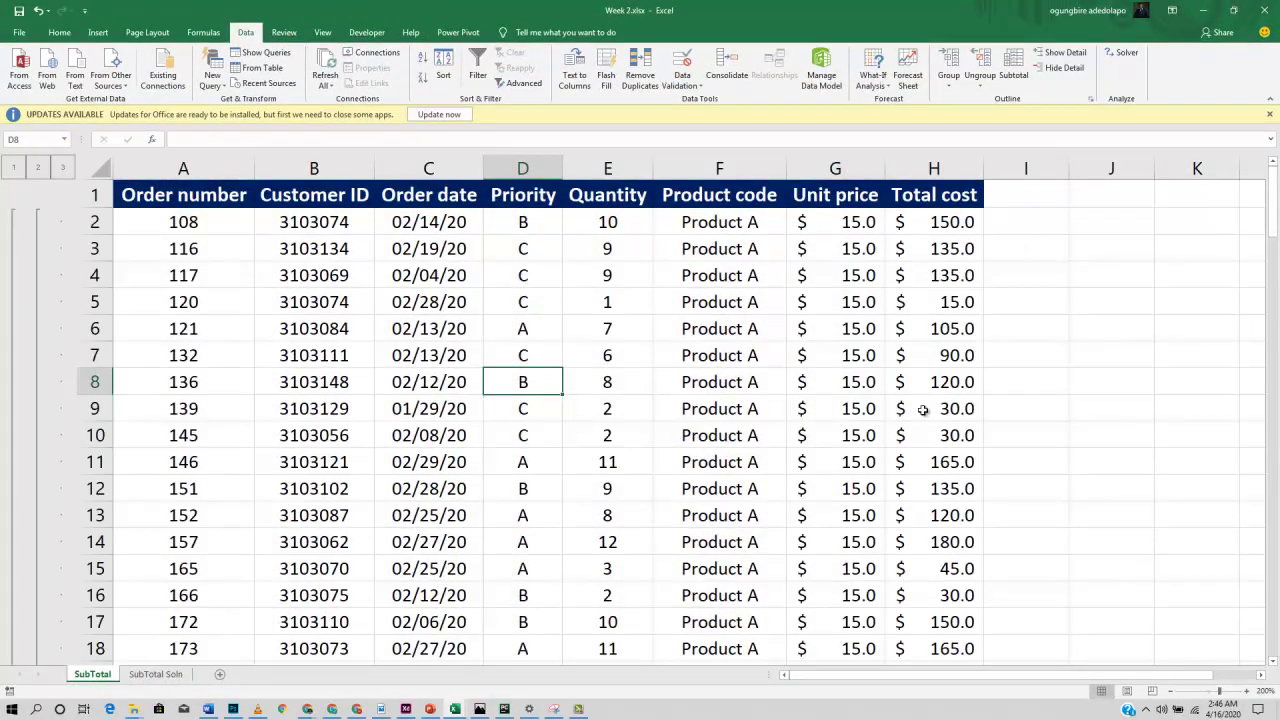
- Examine the subtotal rows inserted below each product group in the Total cost column
scroll(745, 446, down, 6)
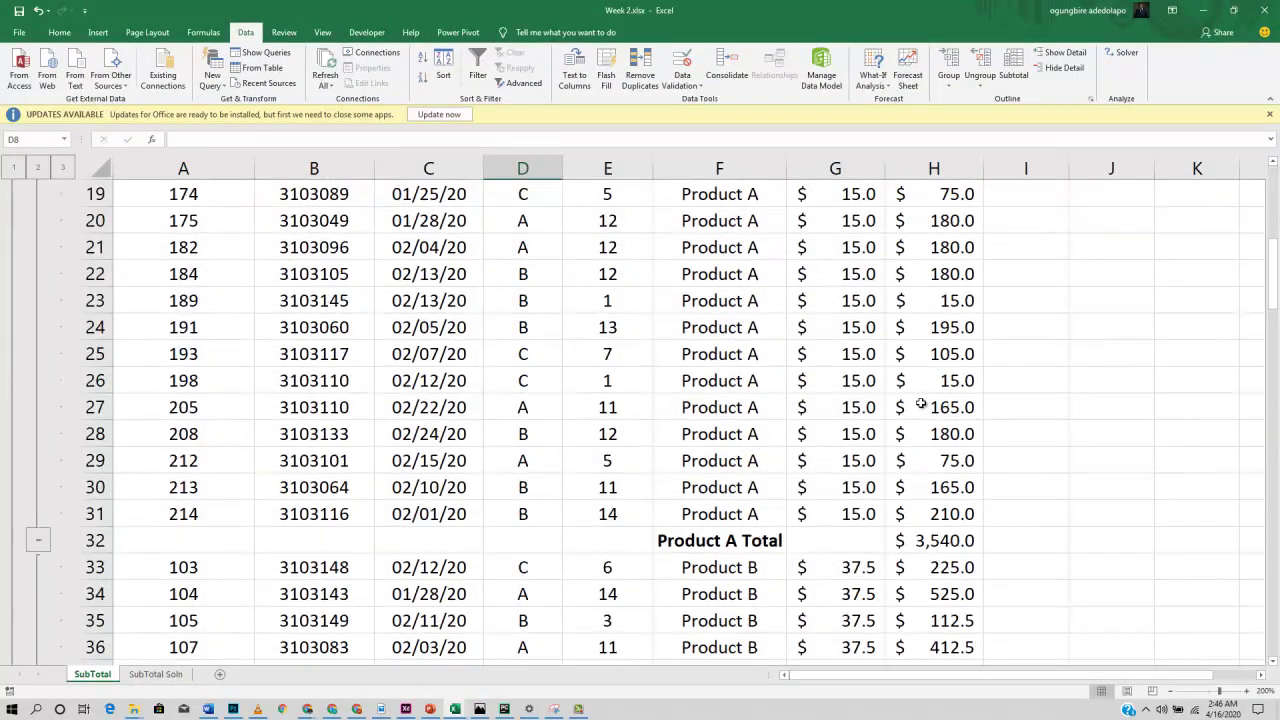
scroll(920, 403, down, 3)
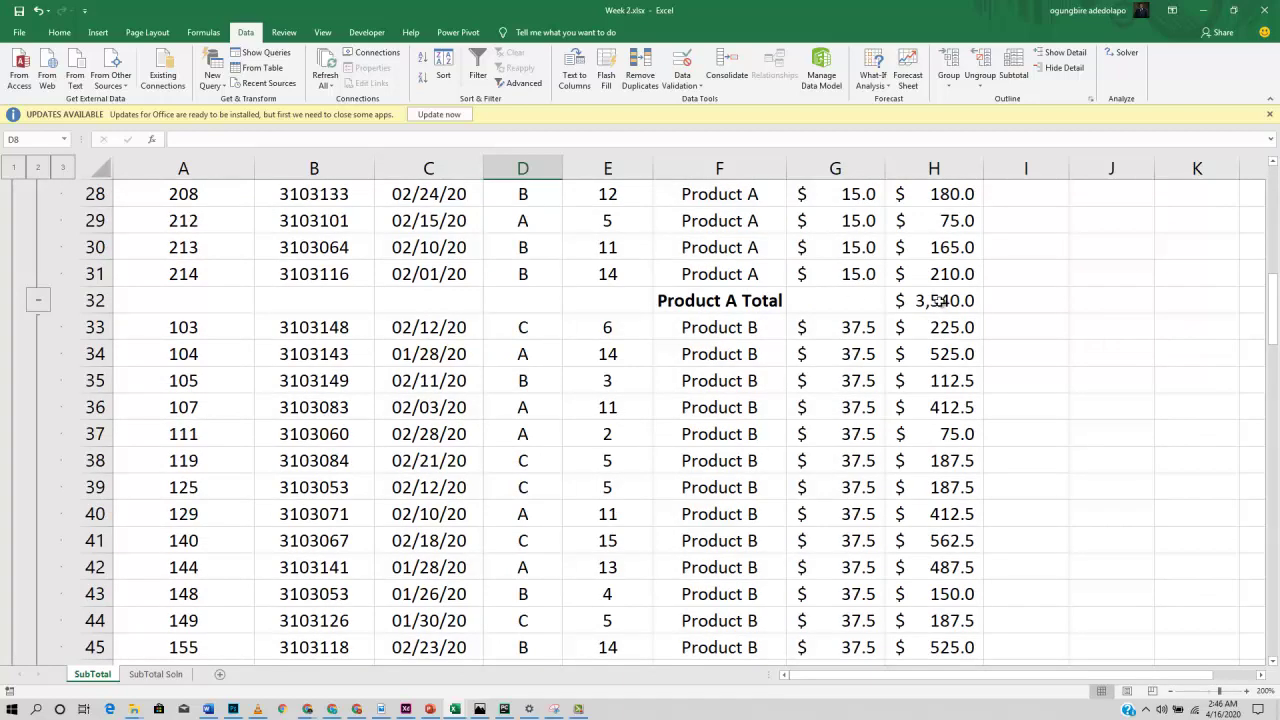
scroll(945, 298, down, 11)
scroll(746, 318, up, 1)
scroll(746, 318, up, 4)
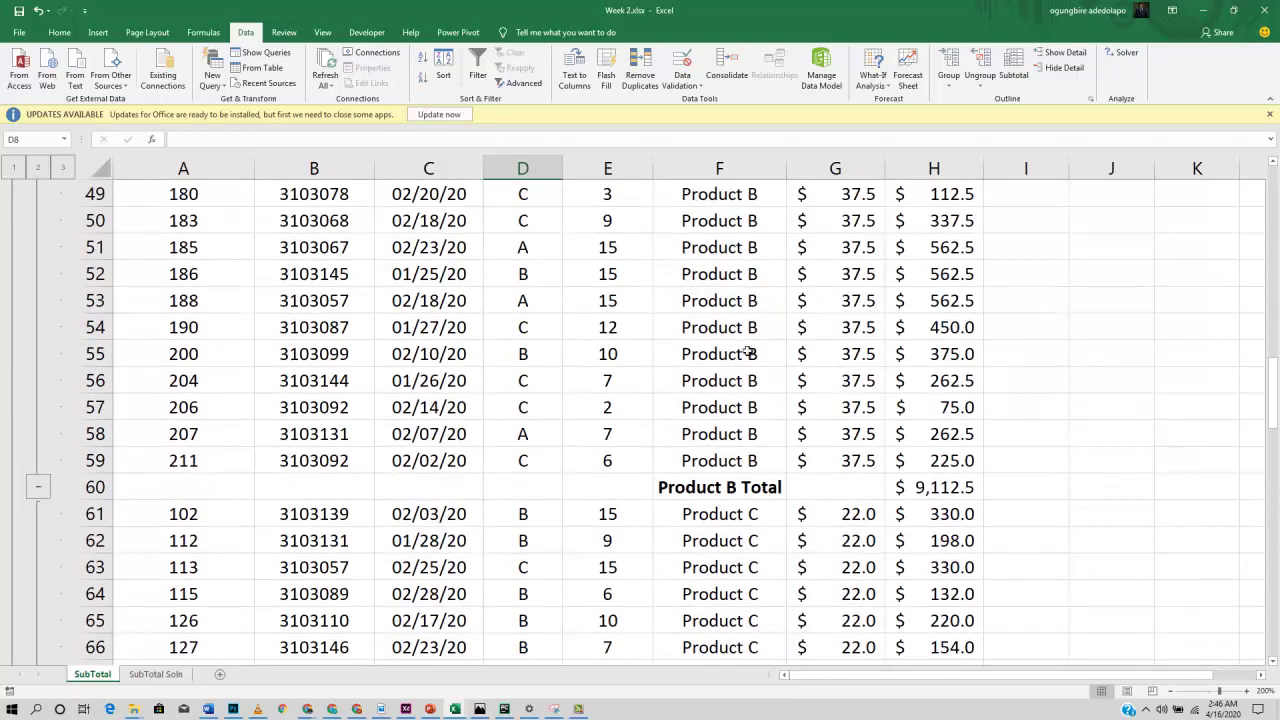
scroll(788, 490, down, 9)
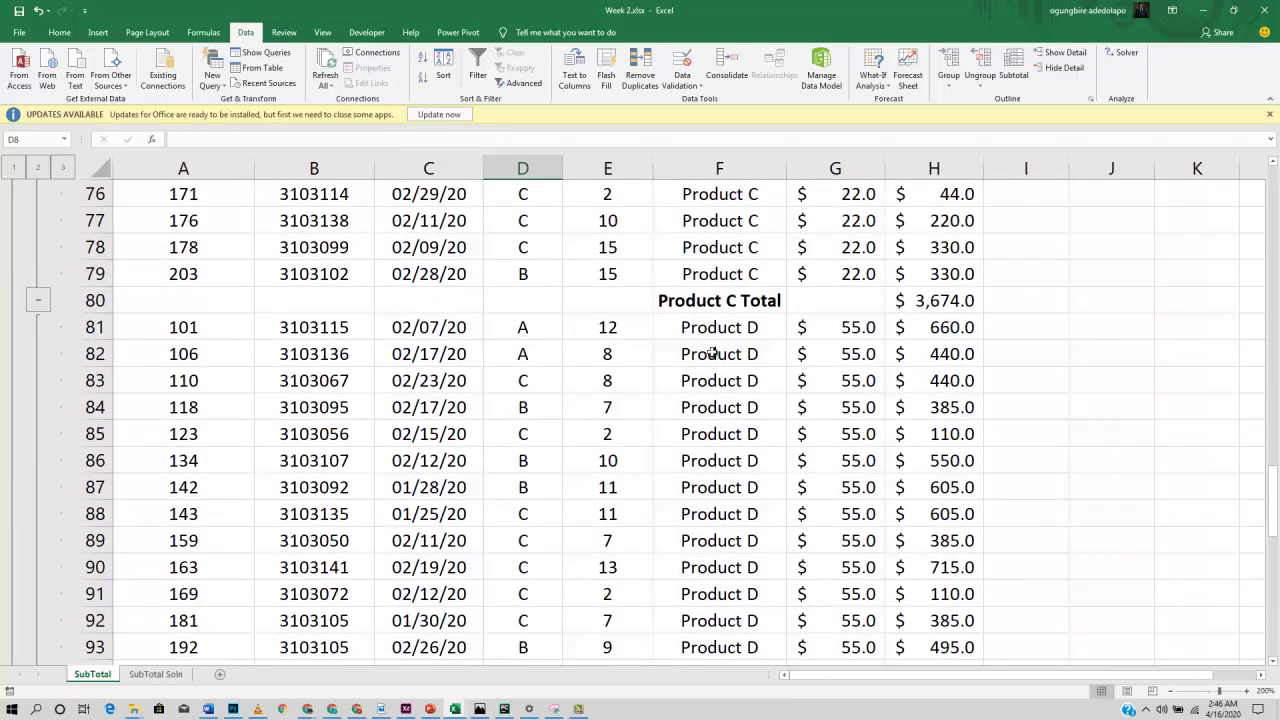
scroll(840, 395, down, 5)
scroll(831, 400, down, 1)
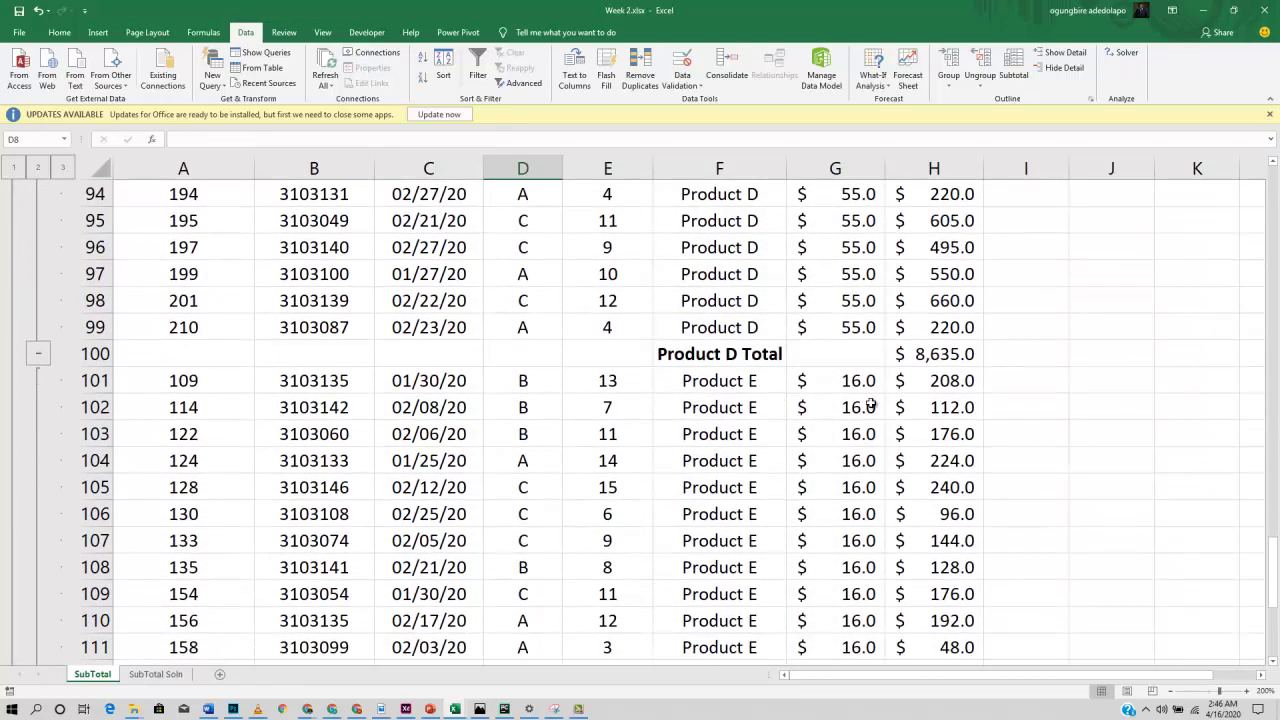
scroll(848, 415, down, 4)
scroll(871, 416, up, 1)
scroll(871, 416, up, 10)
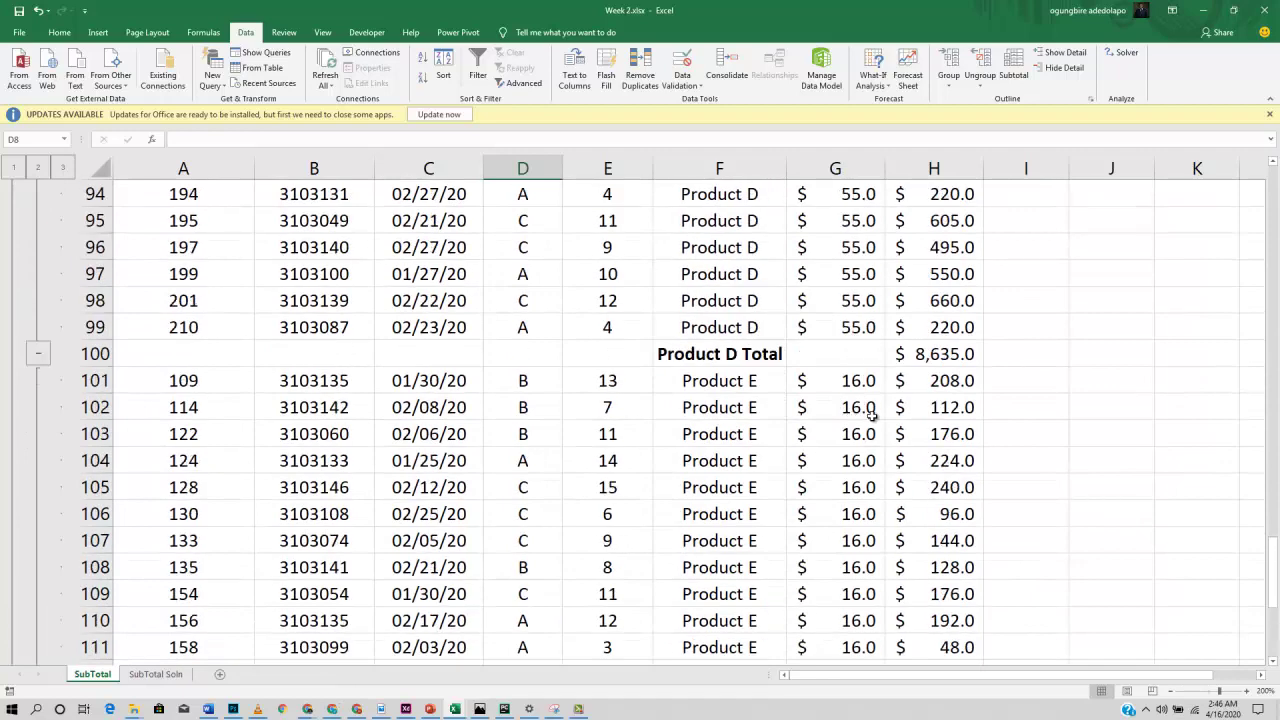